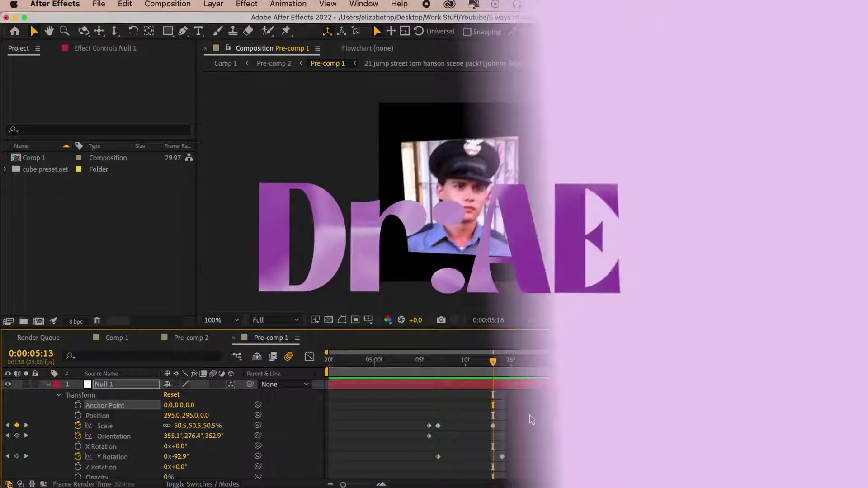
# - Apply Easy Ease to all of the null's Scale, Orientation and Y Rotation keyframes
pyautogui.press('space')
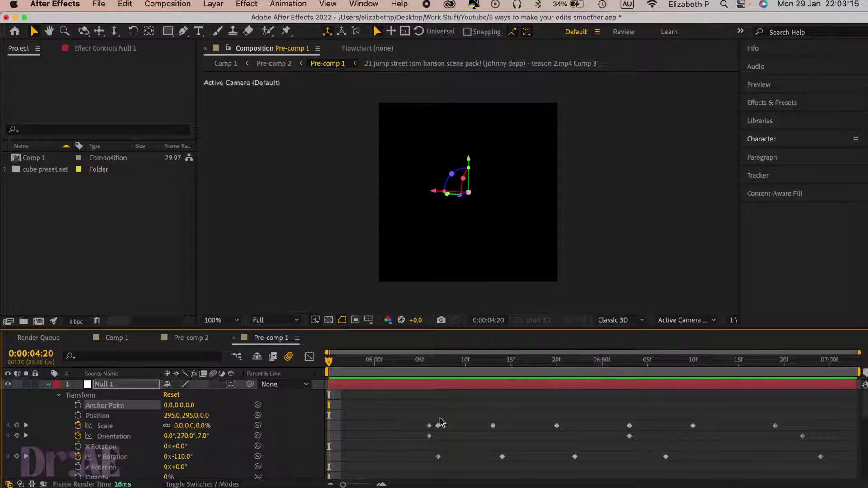
pyautogui.click(429, 425)
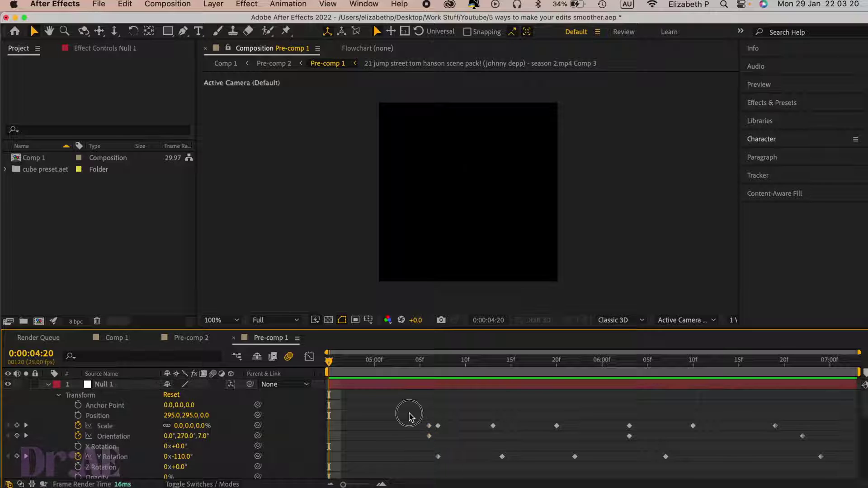
pyautogui.moveTo(400, 413); pyautogui.dragTo(759, 459)
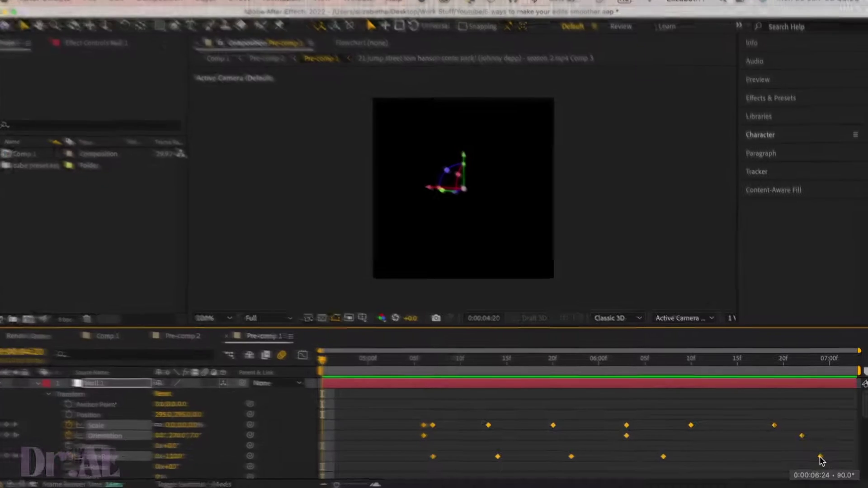
pyautogui.rightClick(822, 459)
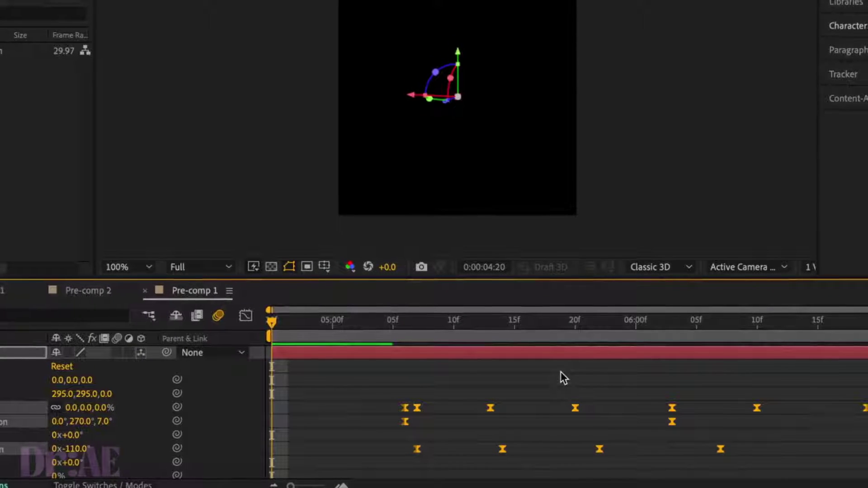
# - Preview the eased cube spin, then stop playback
pyautogui.press('space')
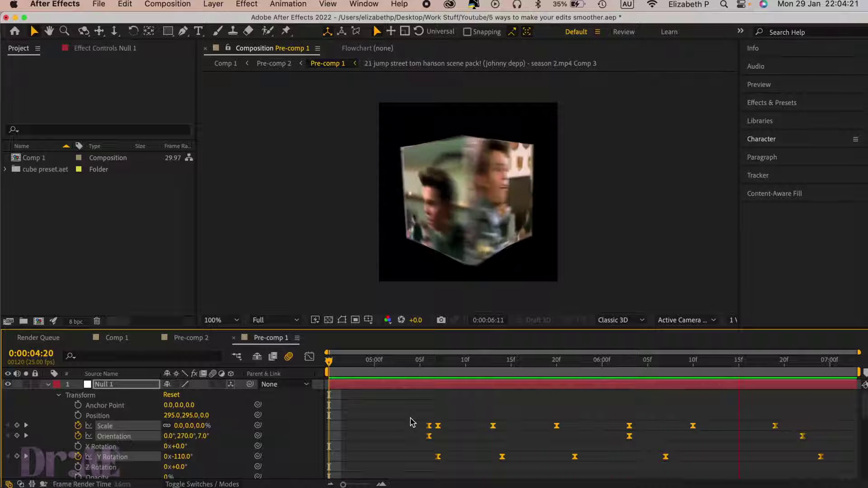
pyautogui.press('space')
pyautogui.press('k')
# - In the Graph Editor, drag the Y Rotation influence handles right and scrub to check the spin
pyautogui.click(311, 358)
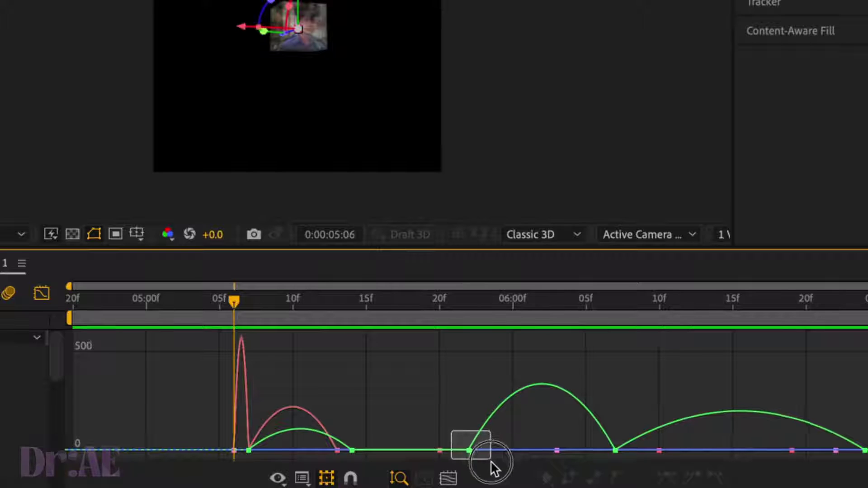
pyautogui.moveTo(494, 452); pyautogui.dragTo(521, 449)
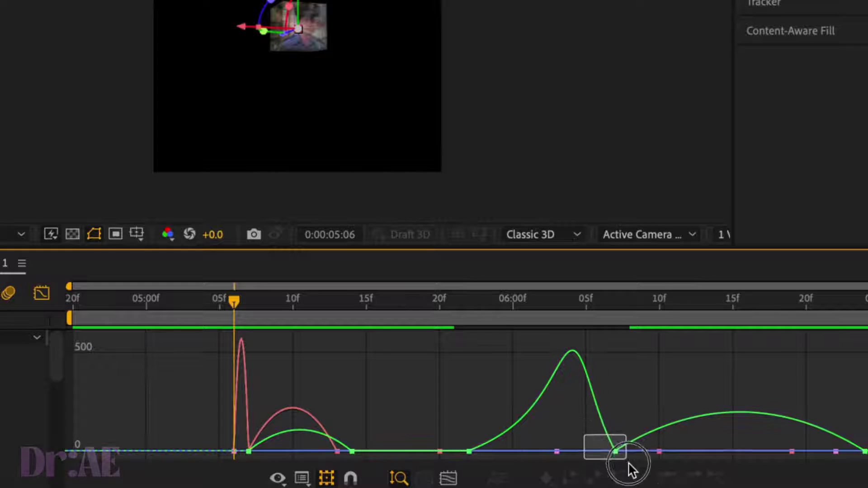
pyautogui.moveTo(593, 452); pyautogui.dragTo(617, 458)
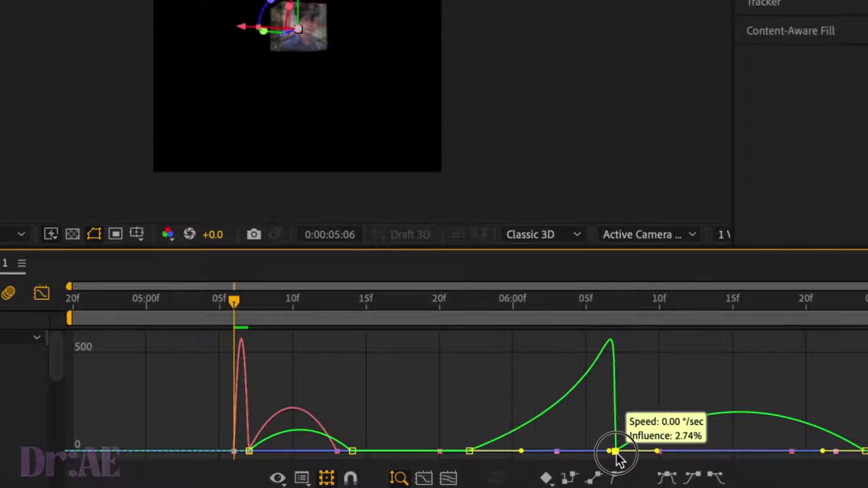
pyautogui.click(438, 302)
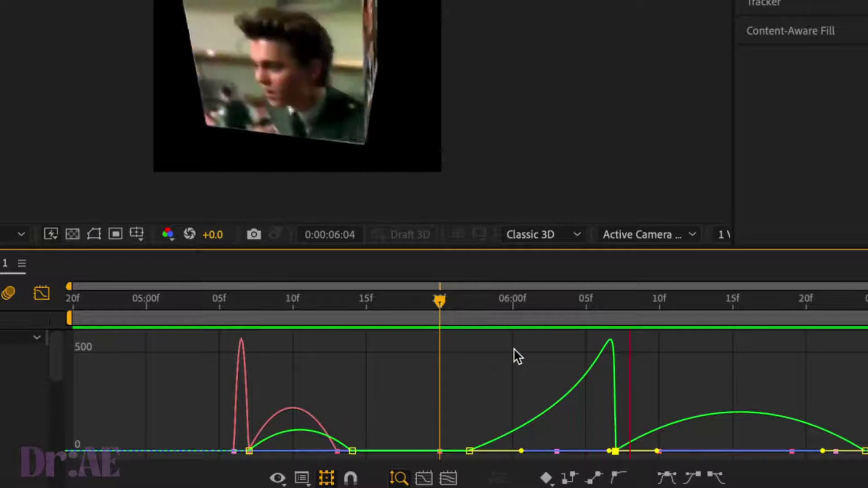
pyautogui.click(543, 300)
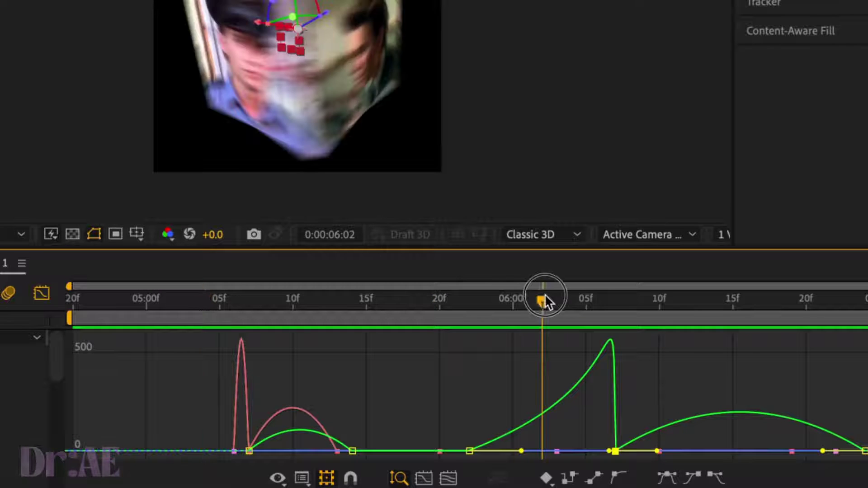
# - Leave the Graph Editor and step the current time back near the start
pyautogui.hotkey('shift', 'F3')
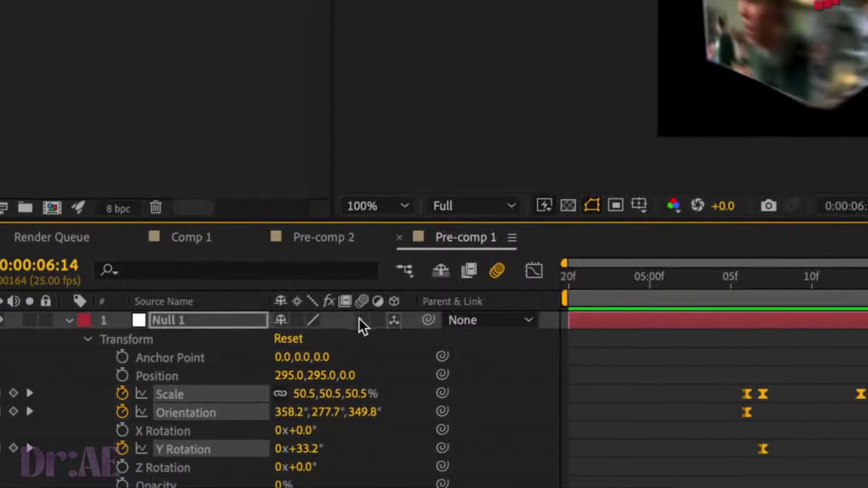
pyautogui.click(578, 282)
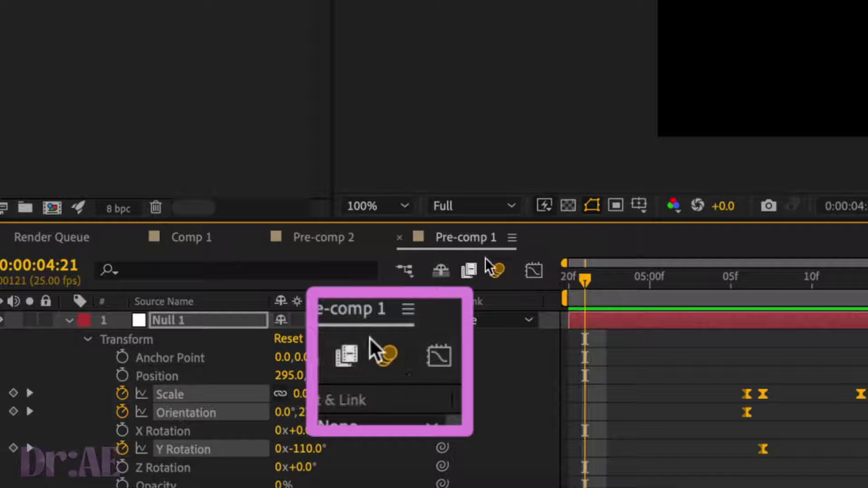
pyautogui.press('pageup')
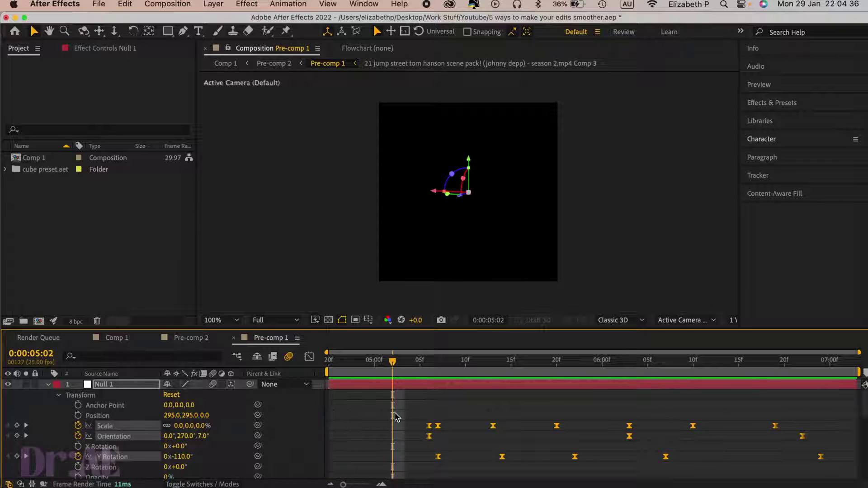
# - Place the playhead at 0:00:05:06 on the first keyframes
pyautogui.click(429, 359)
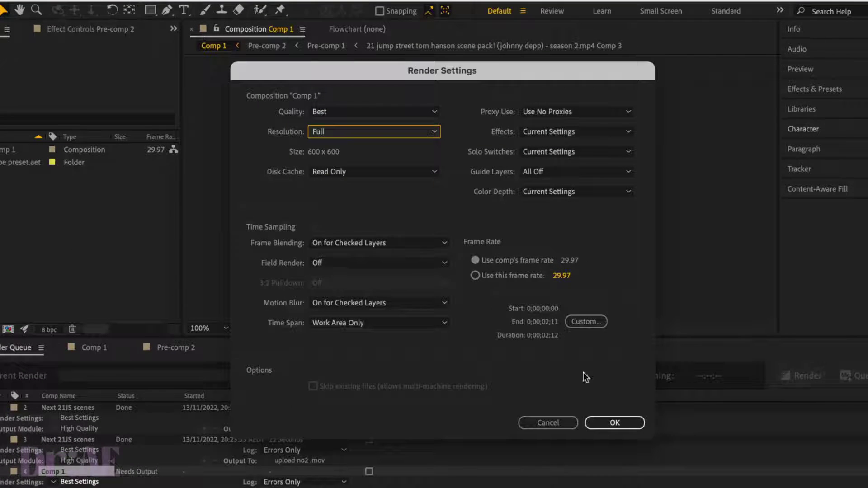
# - Confirm Best quality and Full resolution render settings for Comp 1, then switch to Pre-comp 1
pyautogui.click(614, 424)
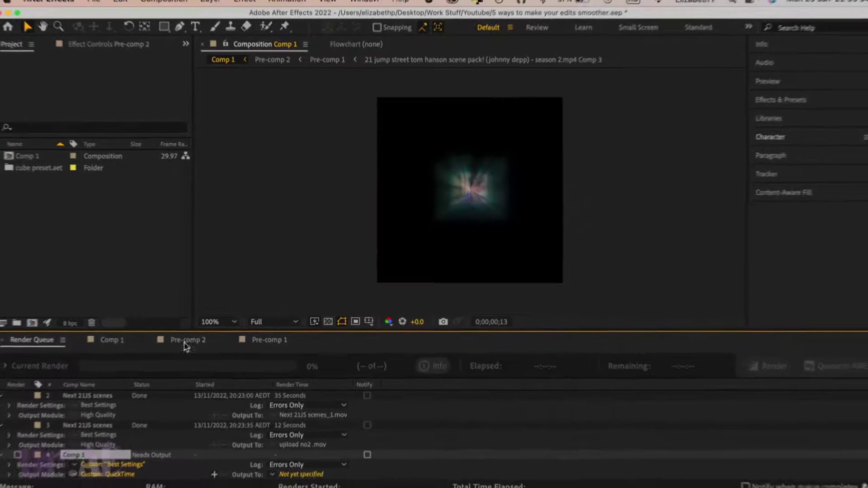
pyautogui.click(263, 339)
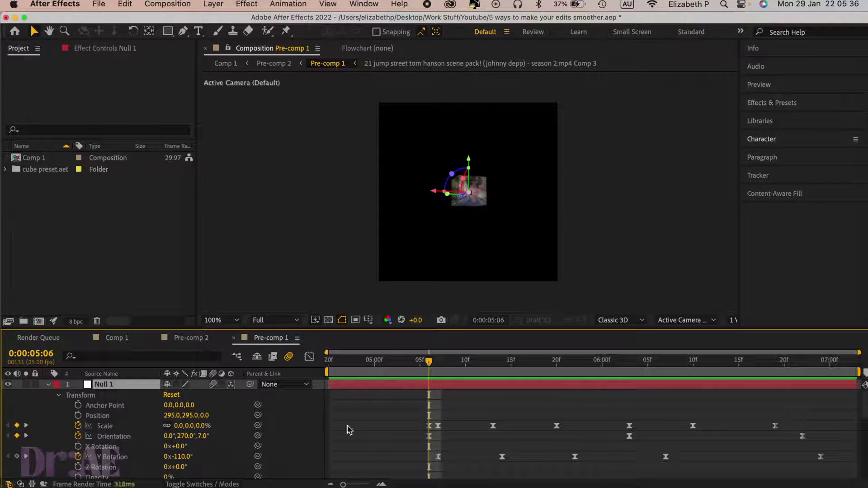